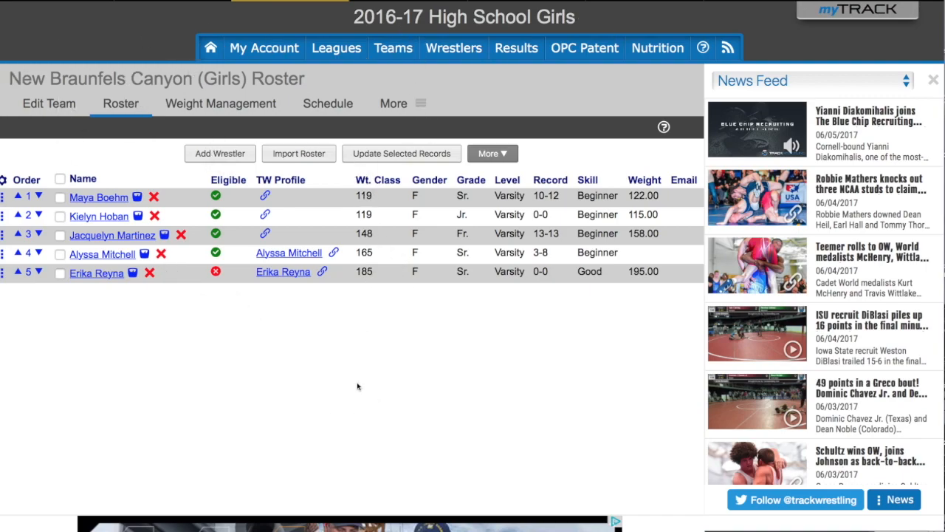
- Close the News Feed panel so the roster fills the page width
click(934, 82)
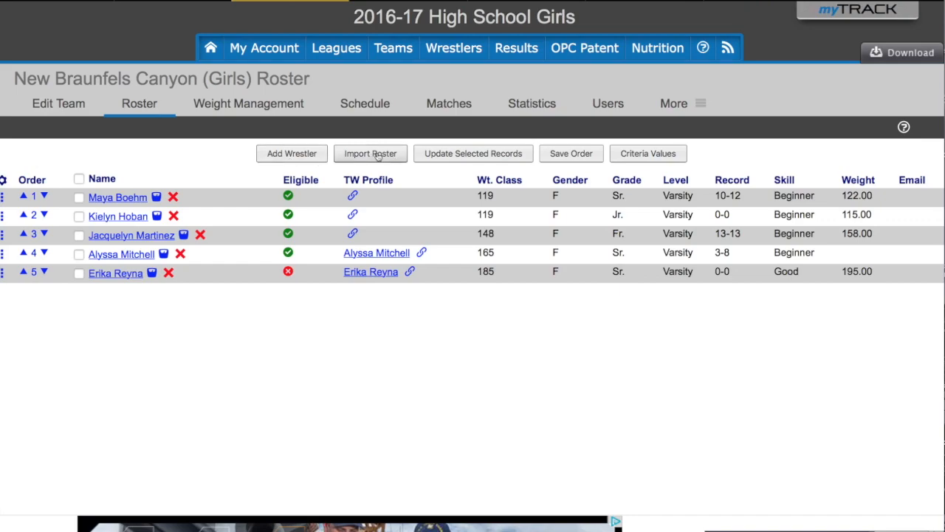
- Start a new wrestler entry and enter the wrestler's first and last name
click(296, 153)
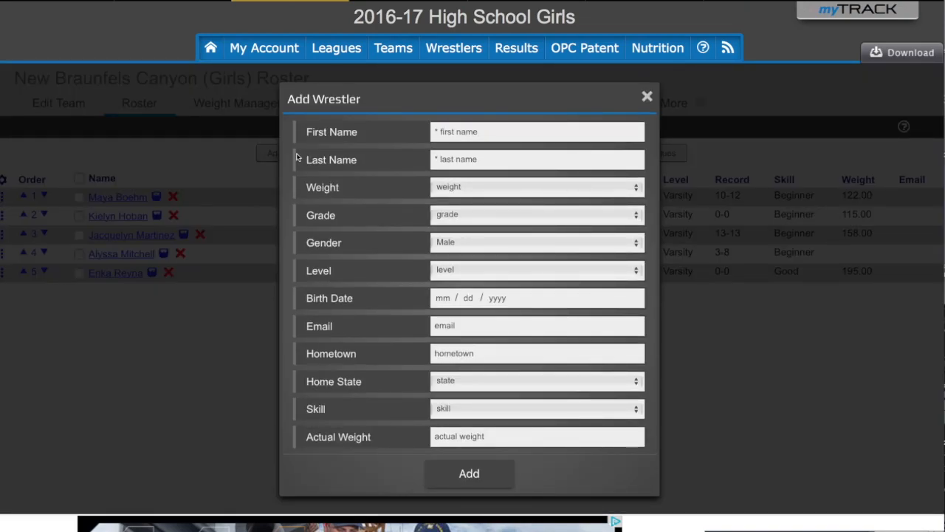
click(436, 155)
key(shift+Tab)
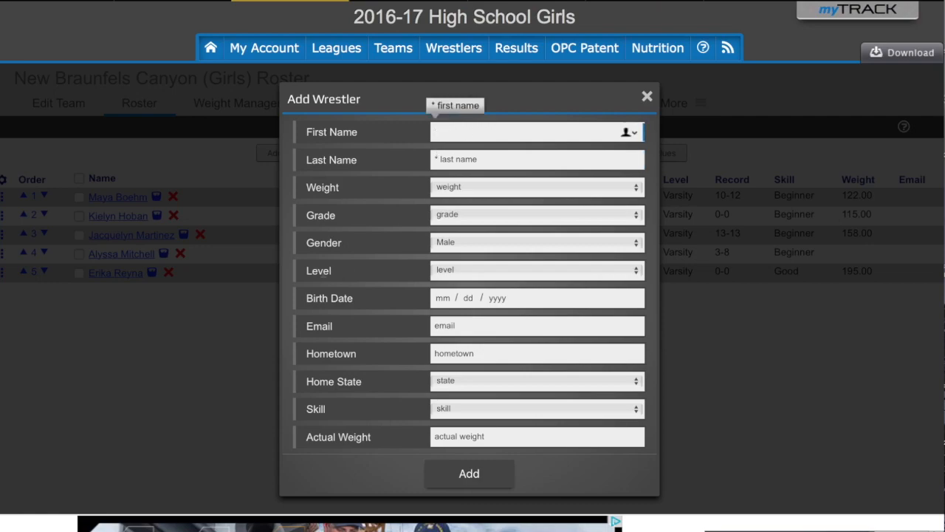
key(Tab)
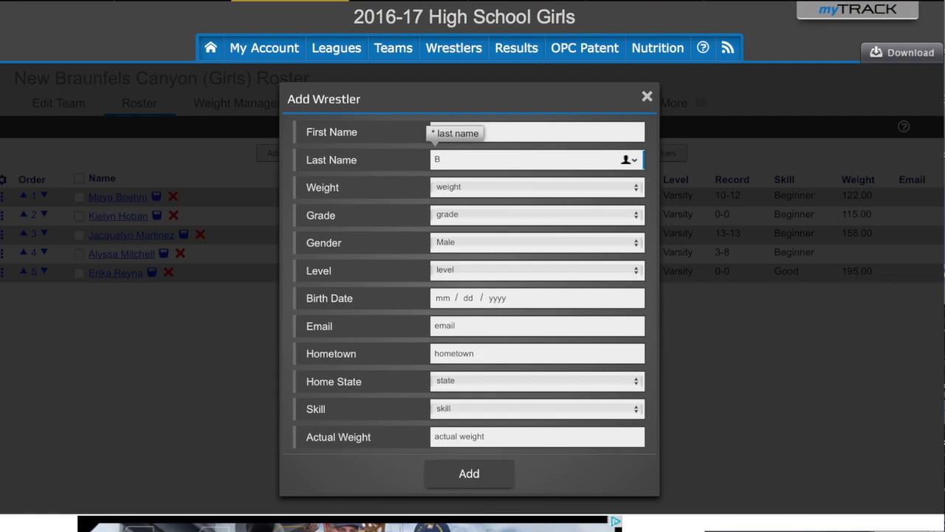
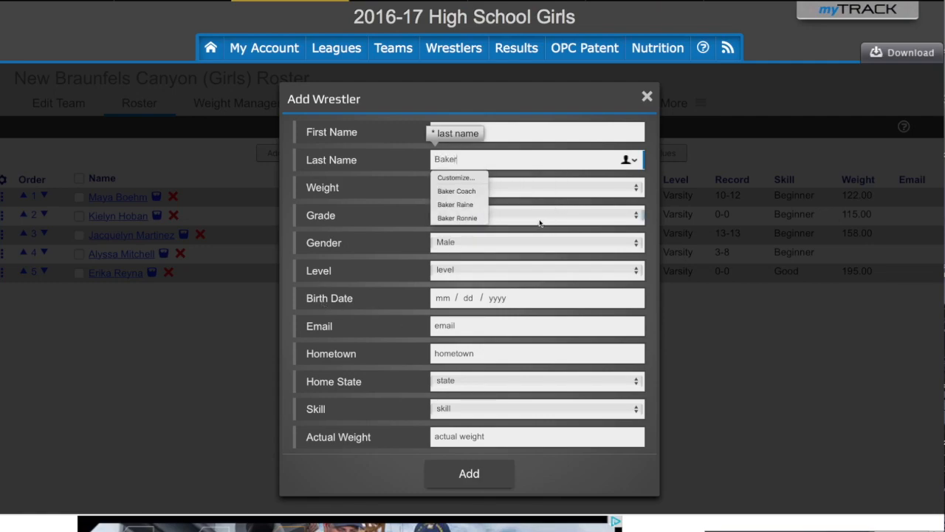
- Set grade HS Freshman, gender Female, level Varsity and skill Excellent
click(511, 221)
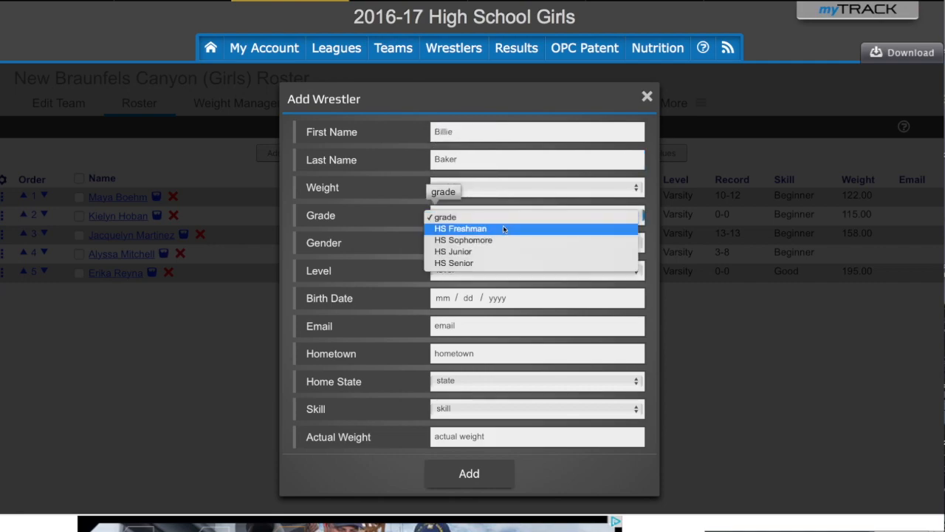
click(507, 228)
click(504, 244)
click(494, 257)
click(491, 270)
click(487, 287)
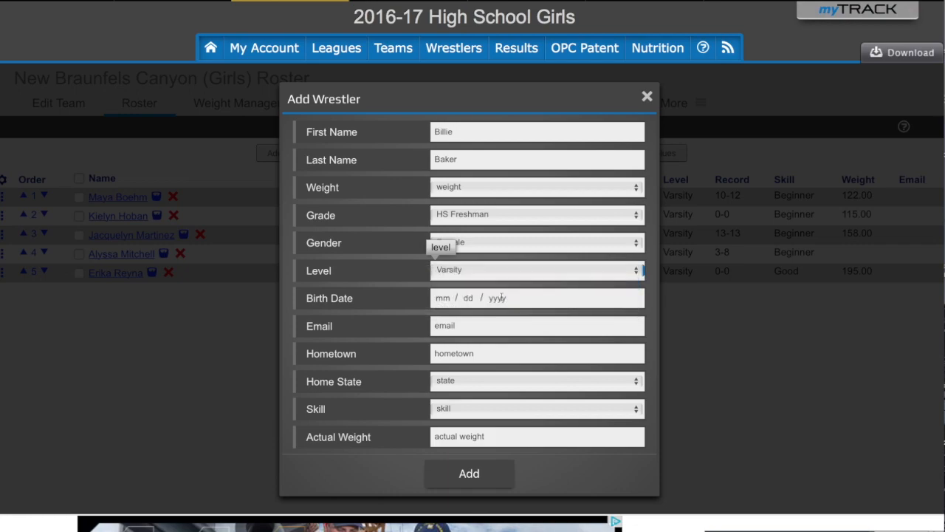
click(499, 325)
click(467, 406)
click(468, 421)
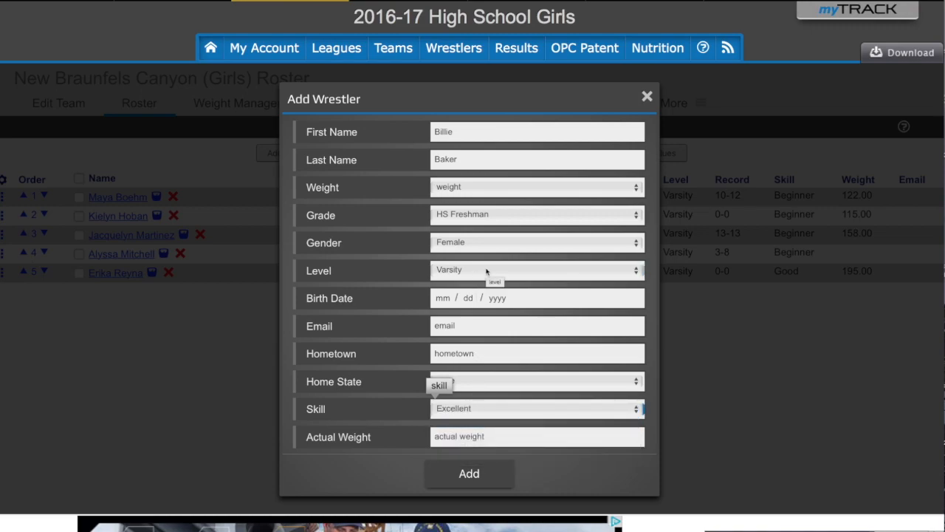
- After the missing-weight warning, choose the 128 weight class and add the wrestler
click(472, 480)
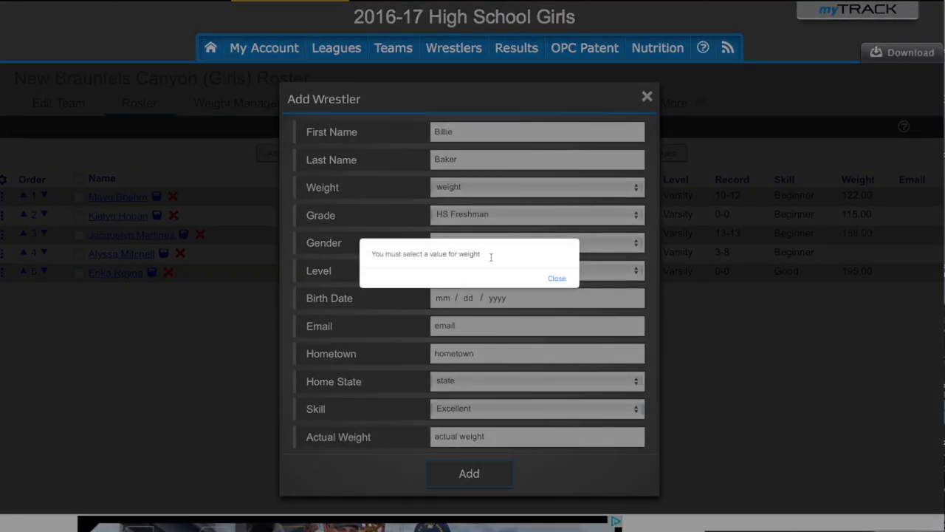
click(554, 280)
click(575, 189)
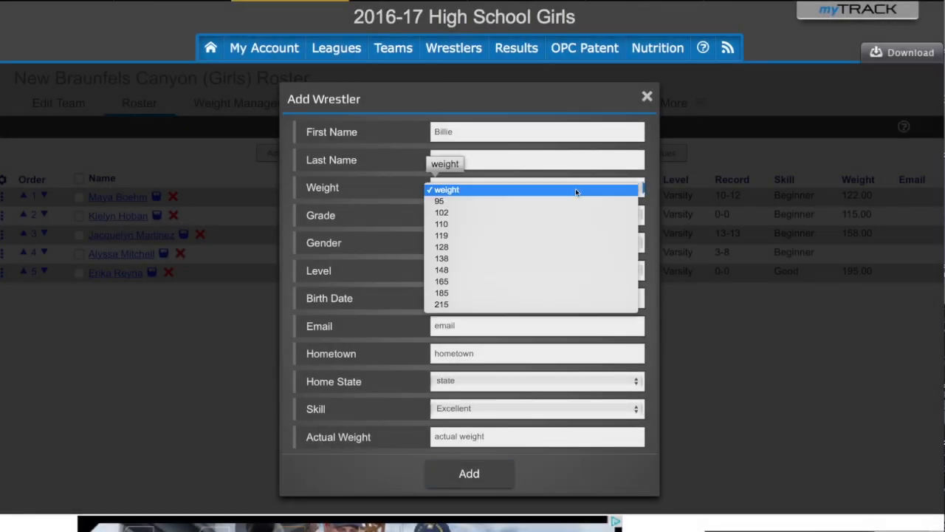
click(550, 247)
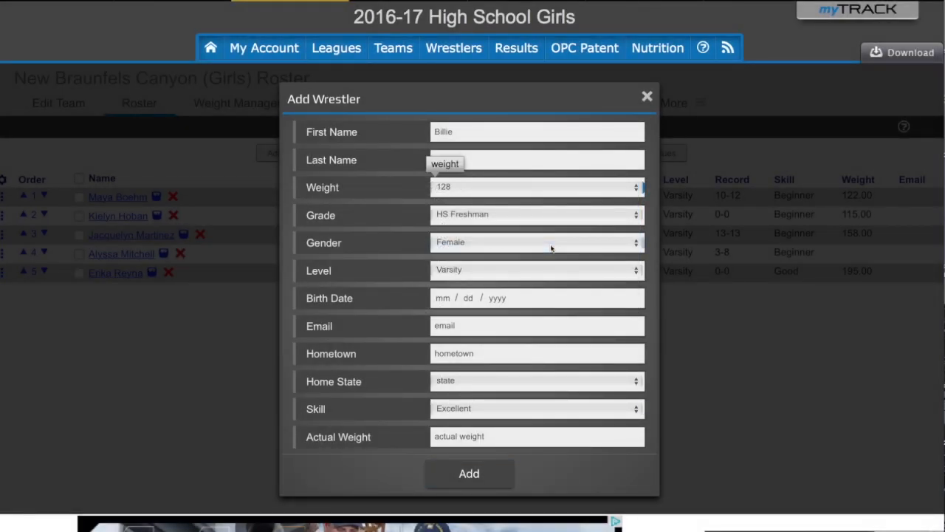
click(471, 475)
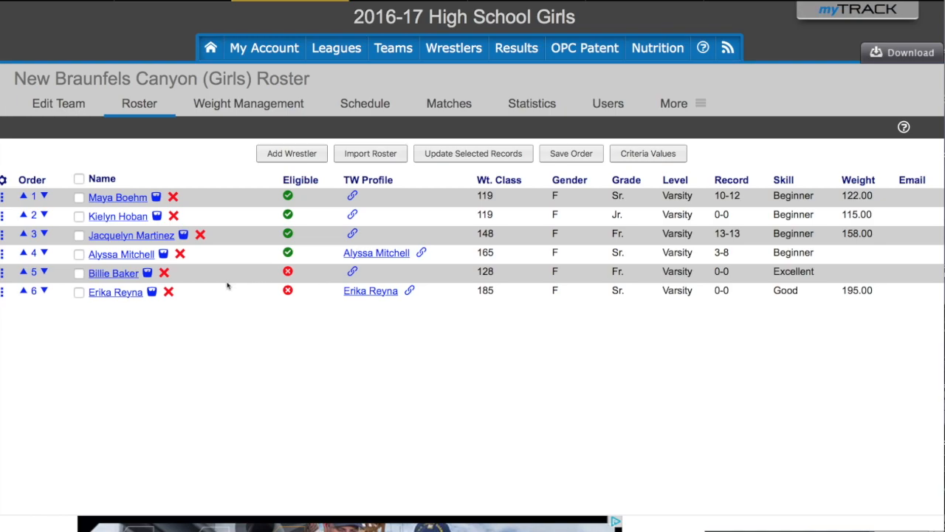
- Edit the new wrestler's profile, set the grade to HS Sophomore, and save
click(104, 277)
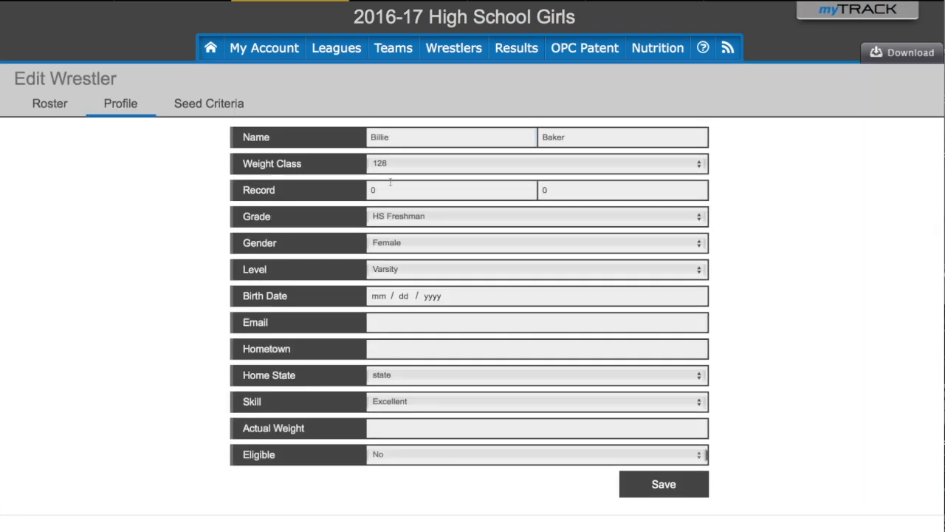
click(443, 216)
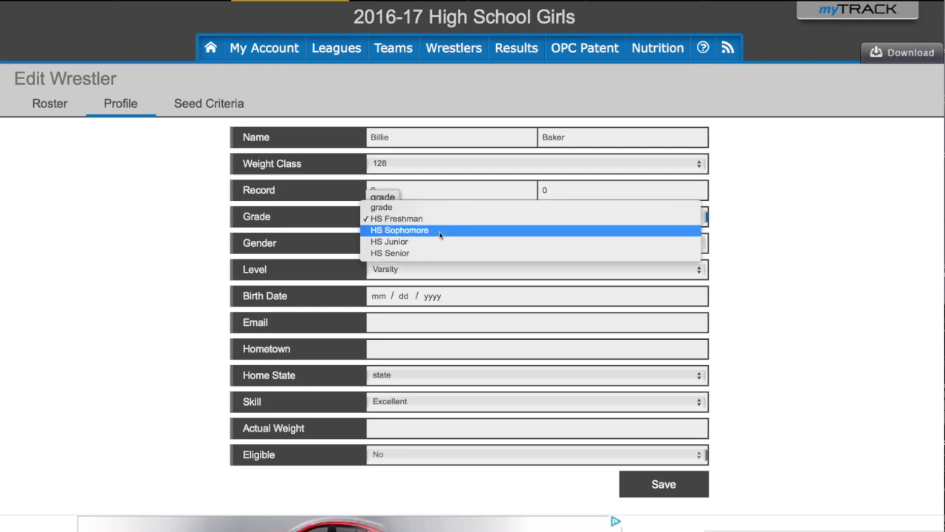
click(439, 229)
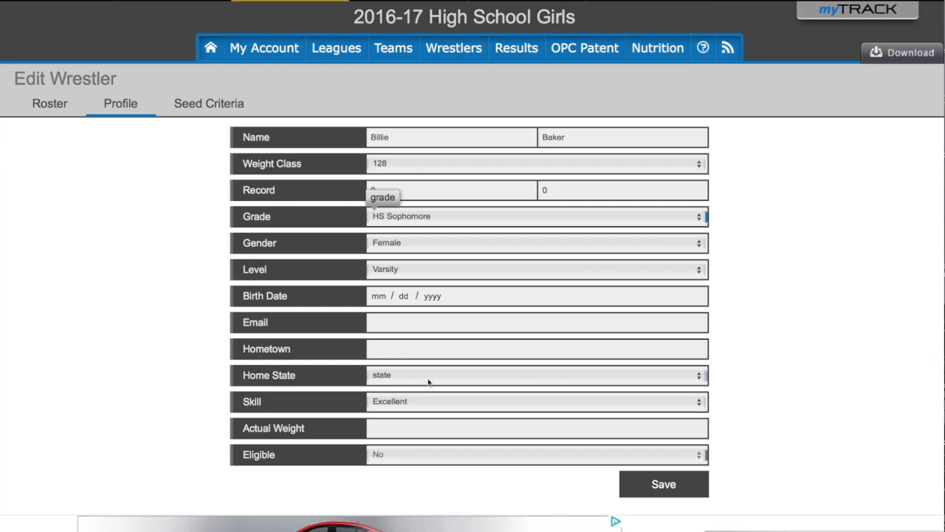
click(664, 485)
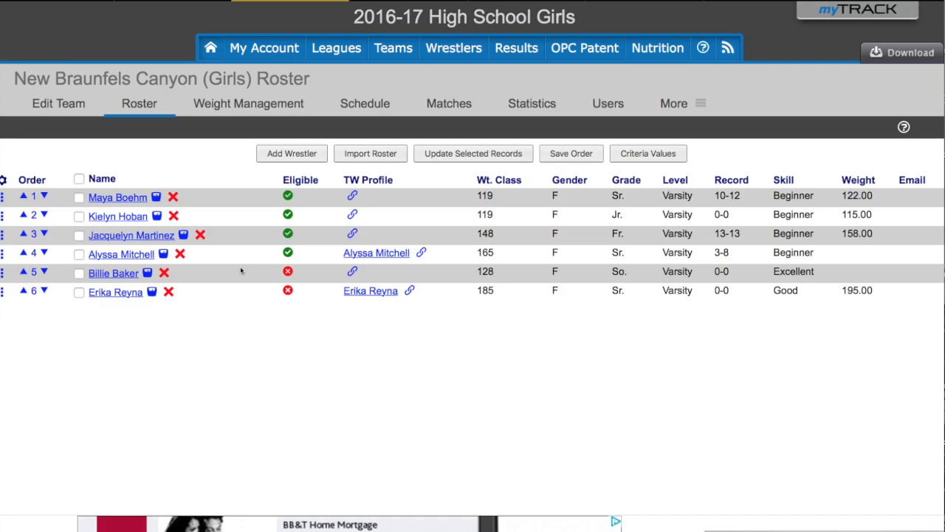
- Remove the new 128-pound wrestler from the team, confirming with 'remove'
click(164, 274)
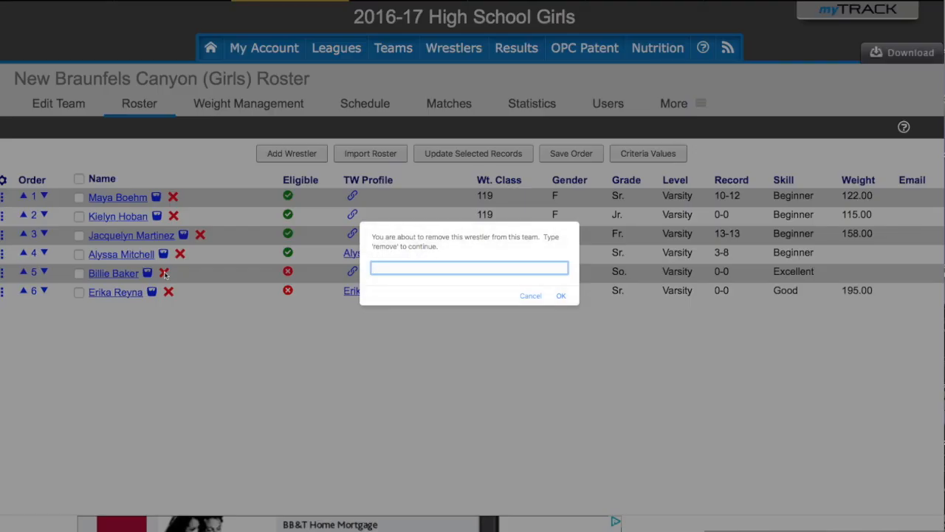
text(remove)
click(561, 296)
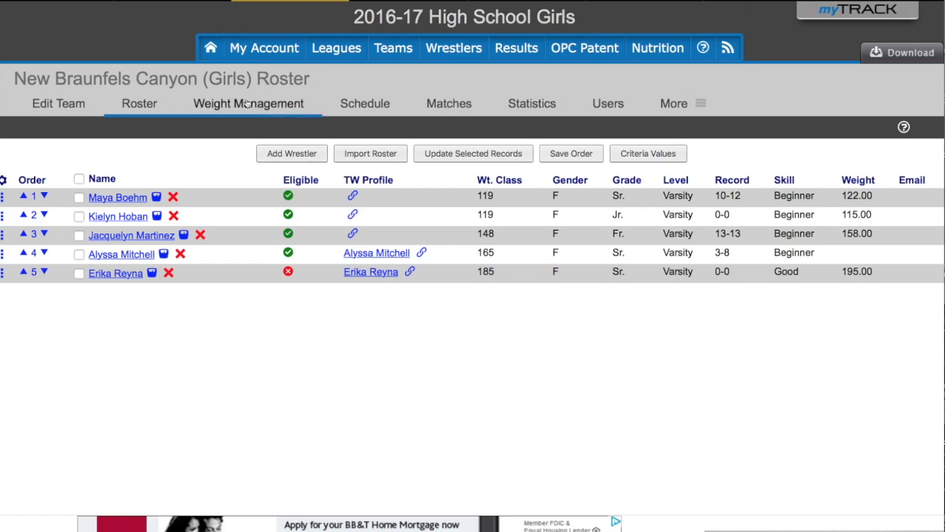
- Open the team schedule and start adding a new event
click(366, 104)
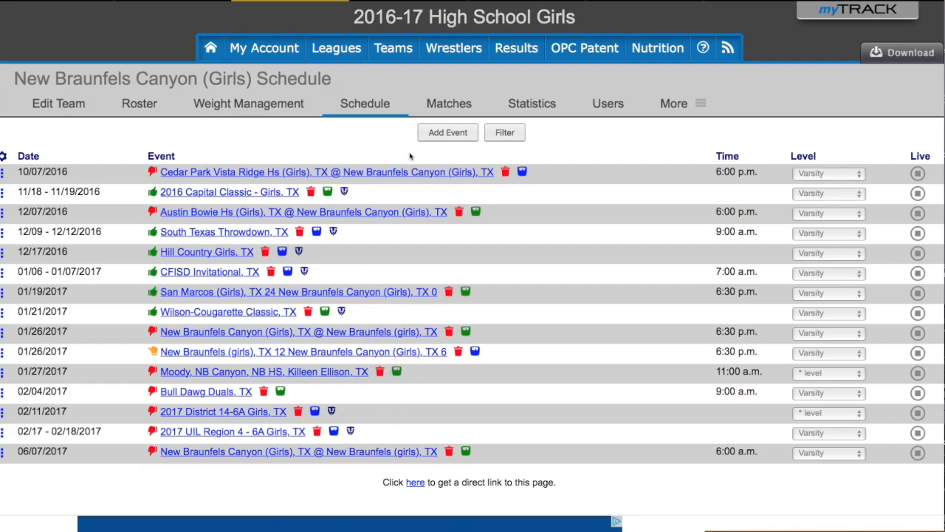
click(445, 135)
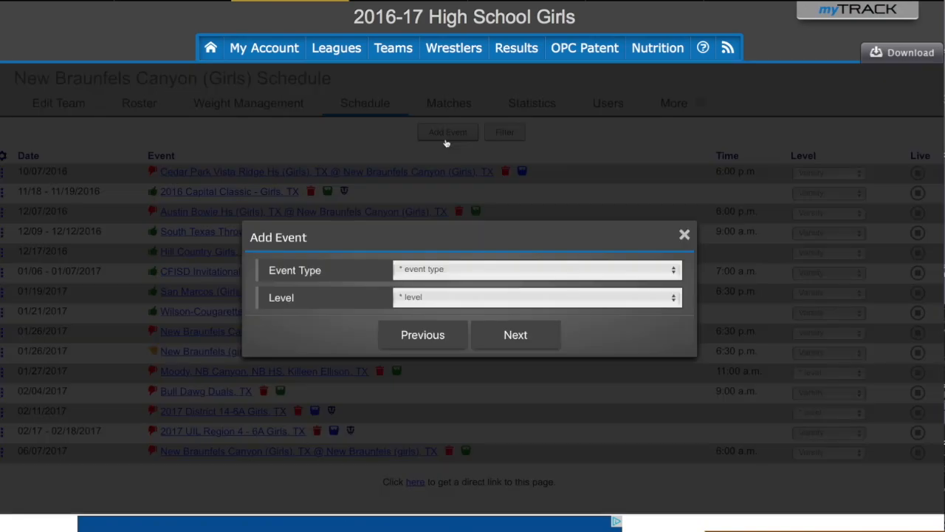
- Choose event type Individual Tournament / Ind. Matches at Varsity level and continue
click(440, 271)
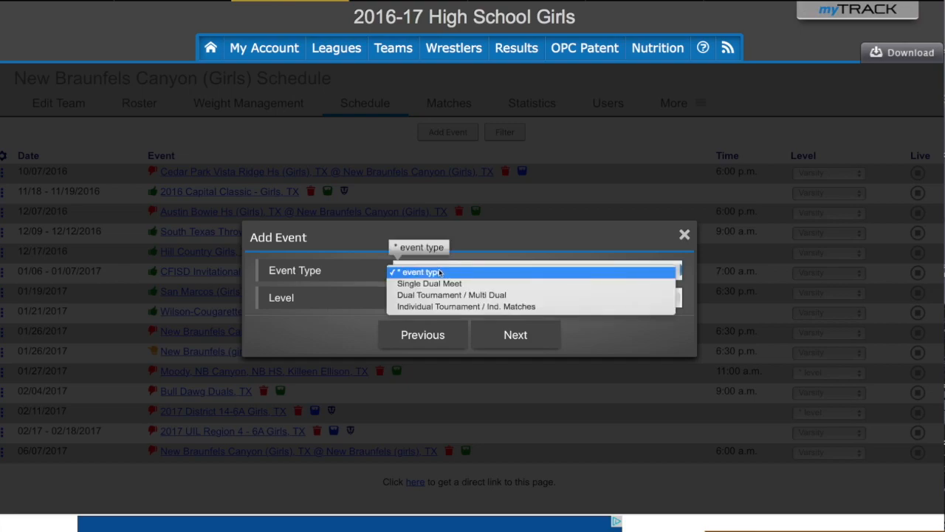
click(439, 308)
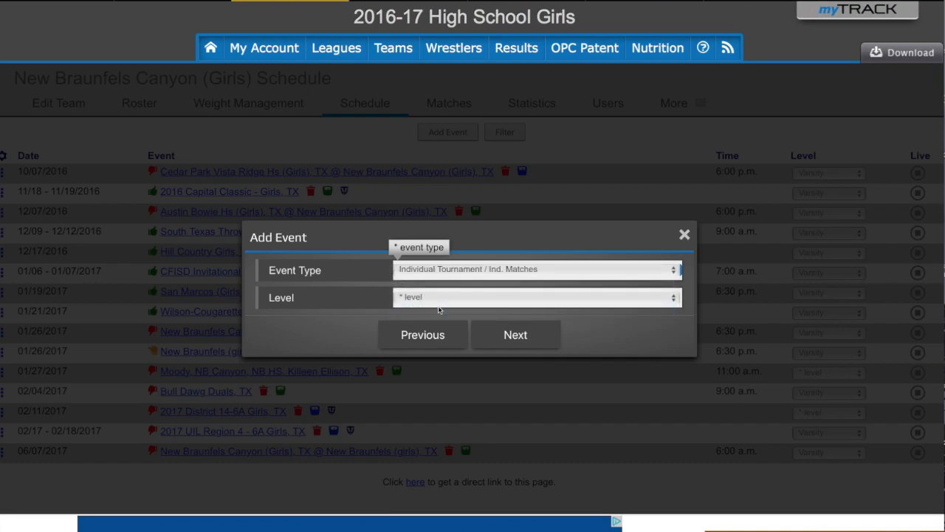
click(424, 300)
click(435, 311)
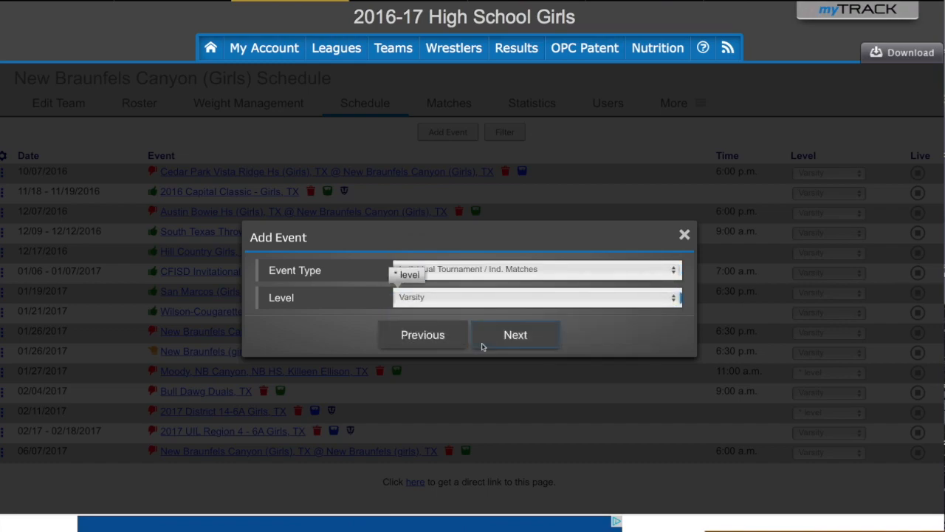
click(519, 339)
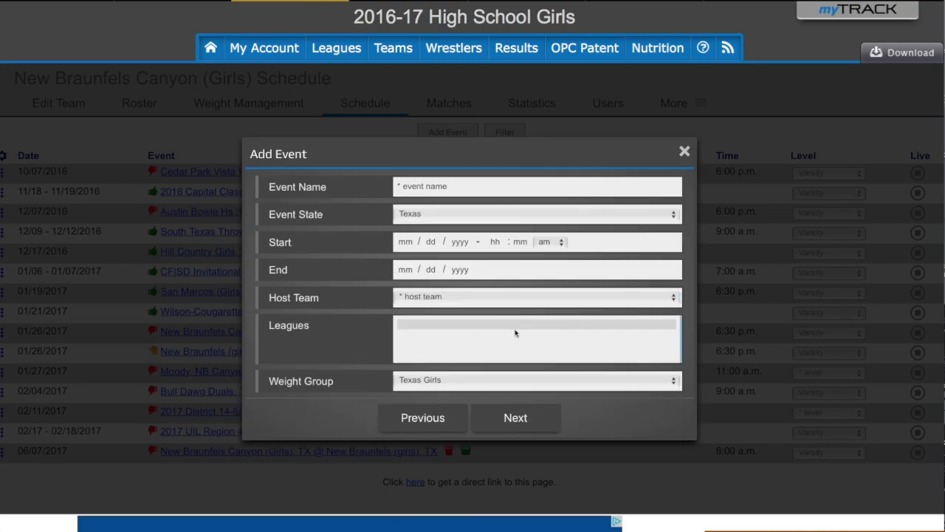
- Name the event 'bobs meet' with a start date of 06/09/2017
click(440, 190)
text(bobs mee)
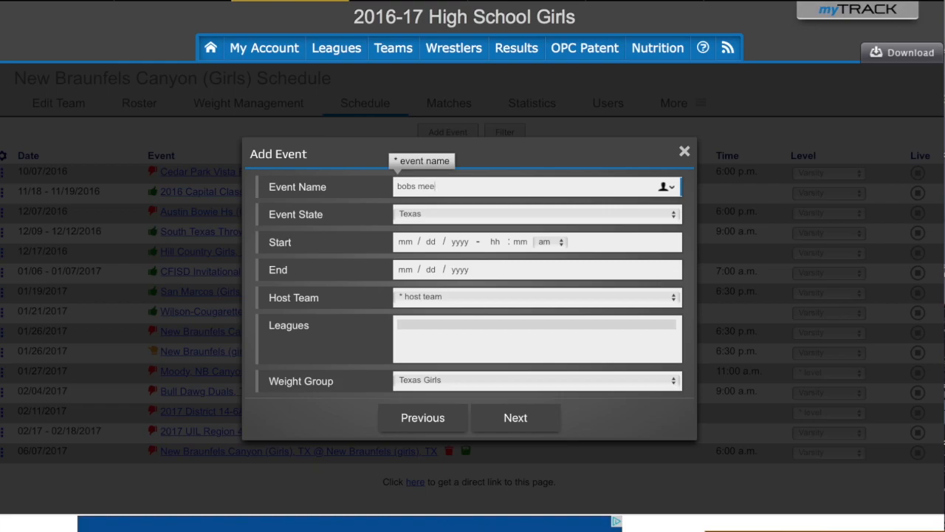
text(t)
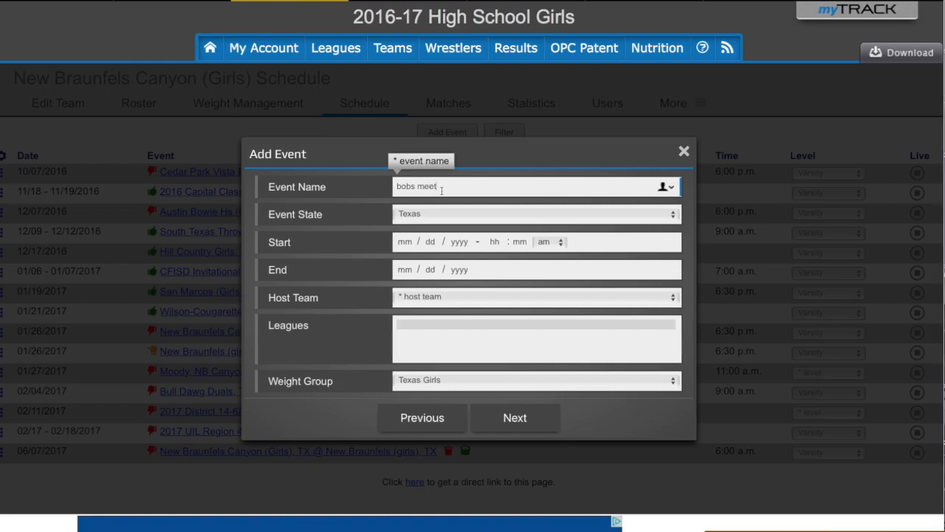
click(411, 244)
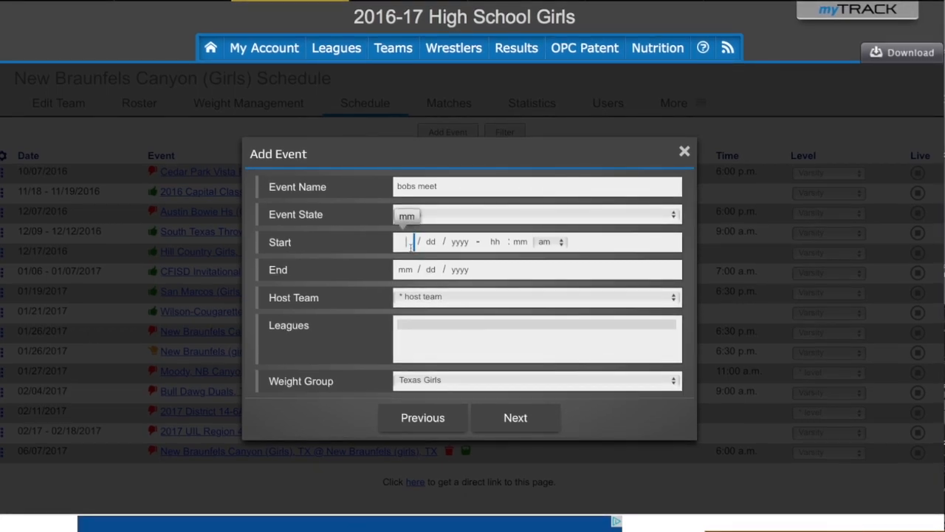
text(6)
key(Tab)
text(9)
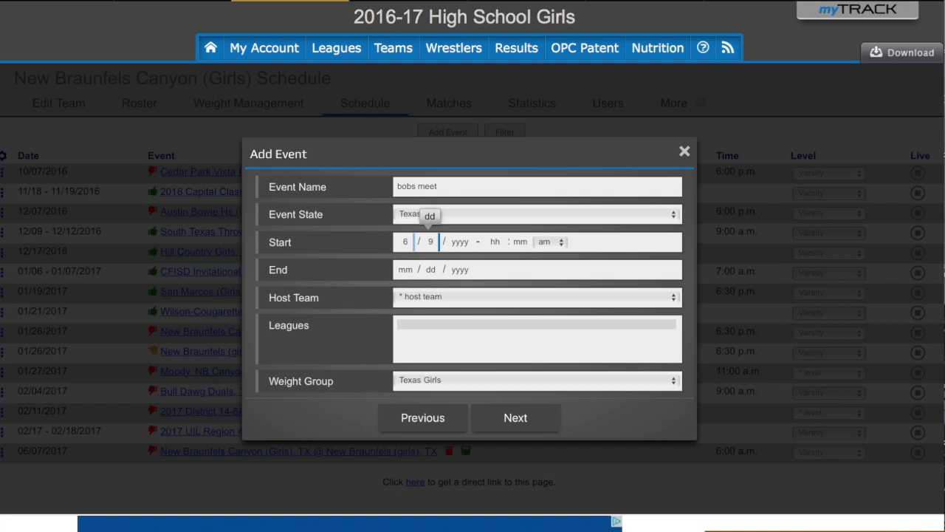
key(Tab)
text(2017)
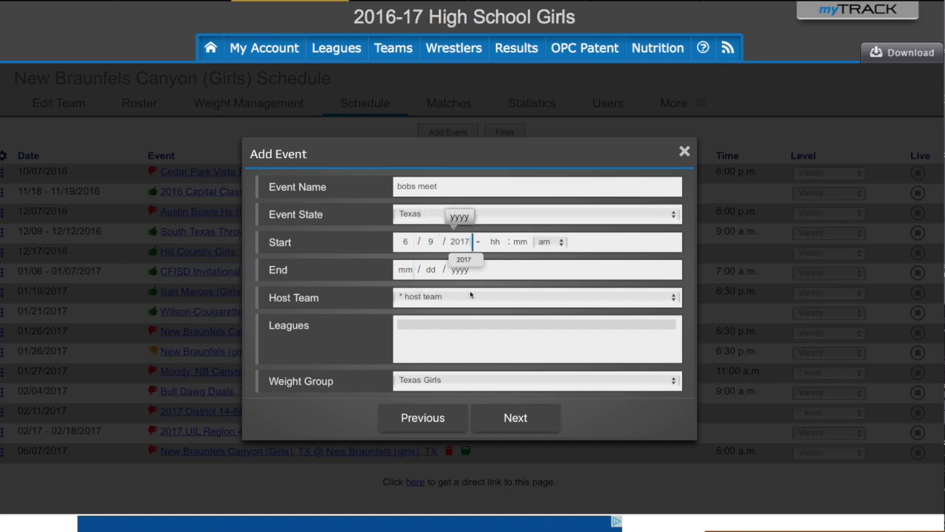
click(499, 274)
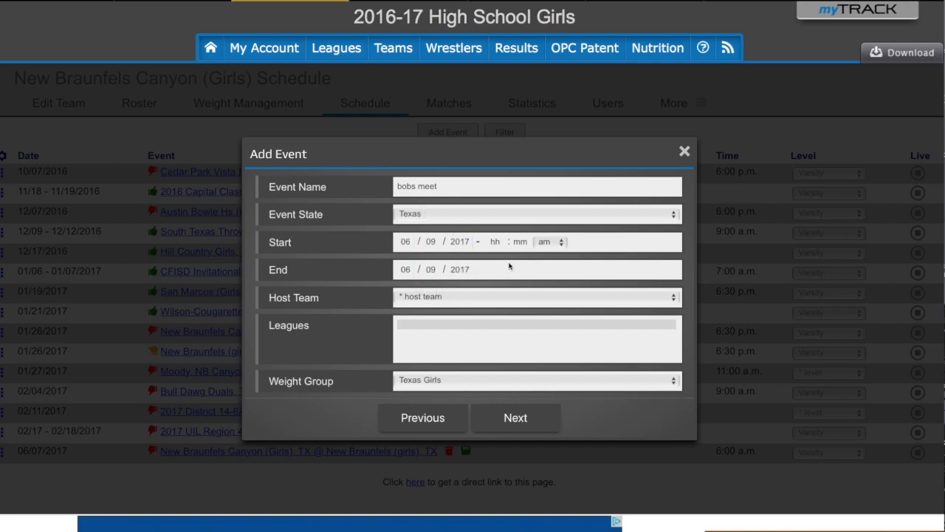
- Set the host team to Another Team and continue
click(453, 296)
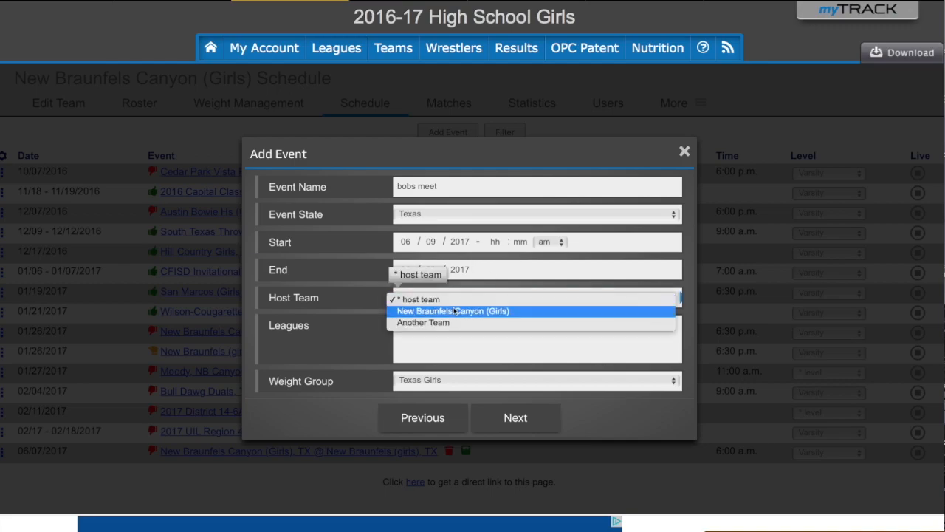
click(453, 309)
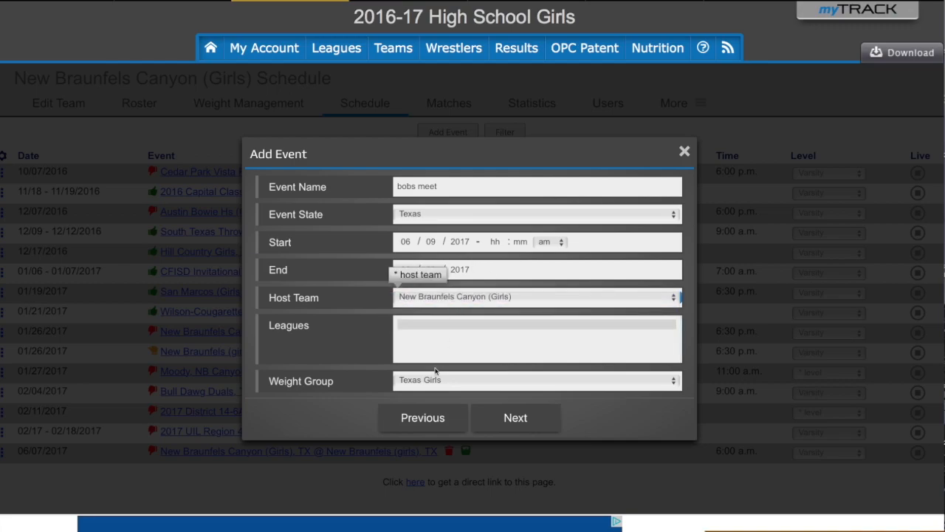
click(515, 298)
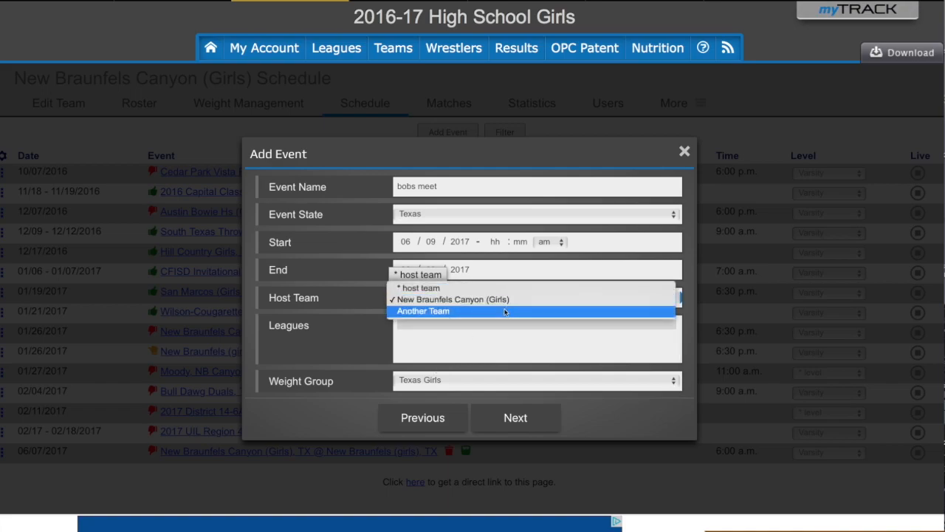
click(505, 312)
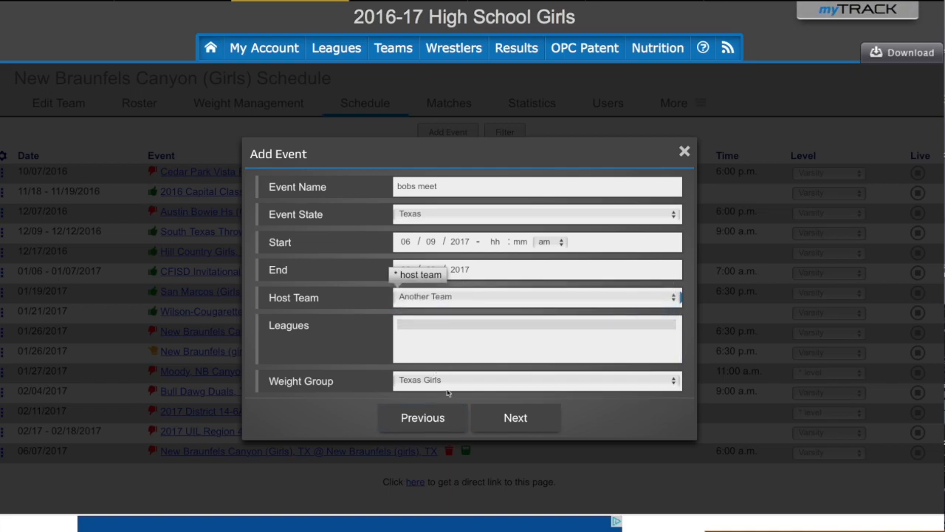
click(513, 418)
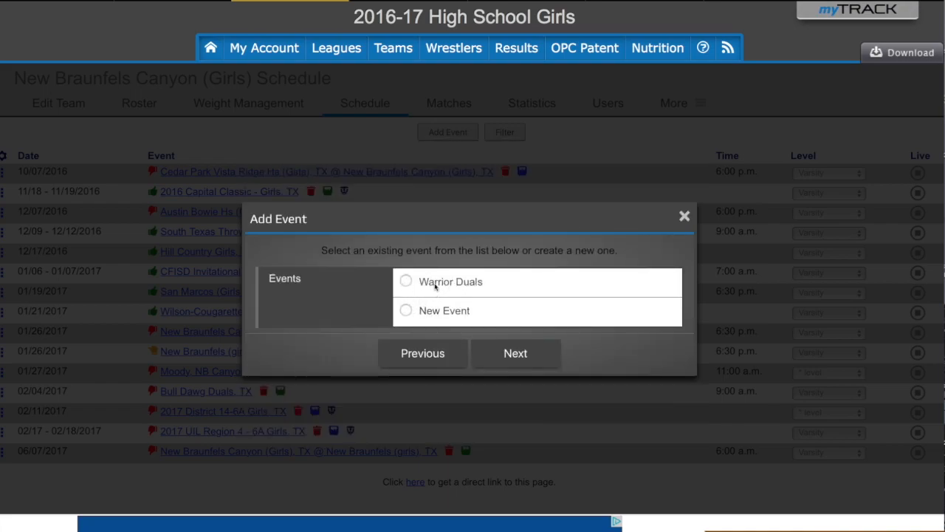
- Create 'bobs meet' as a New Event rather than an existing one
click(406, 311)
click(512, 356)
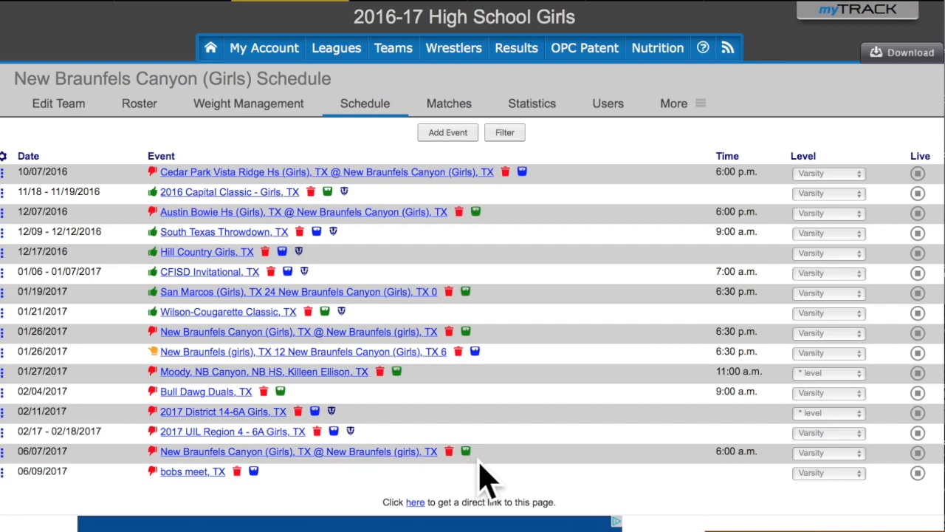
- On the bobs meet weigh-in form, add all four wrestlers with a 2 lbs consecutive allowance
click(253, 473)
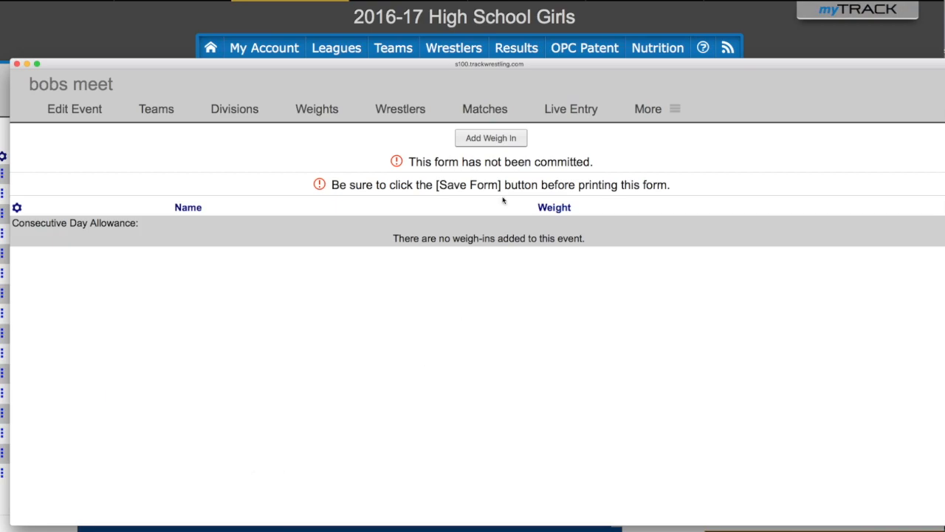
click(489, 139)
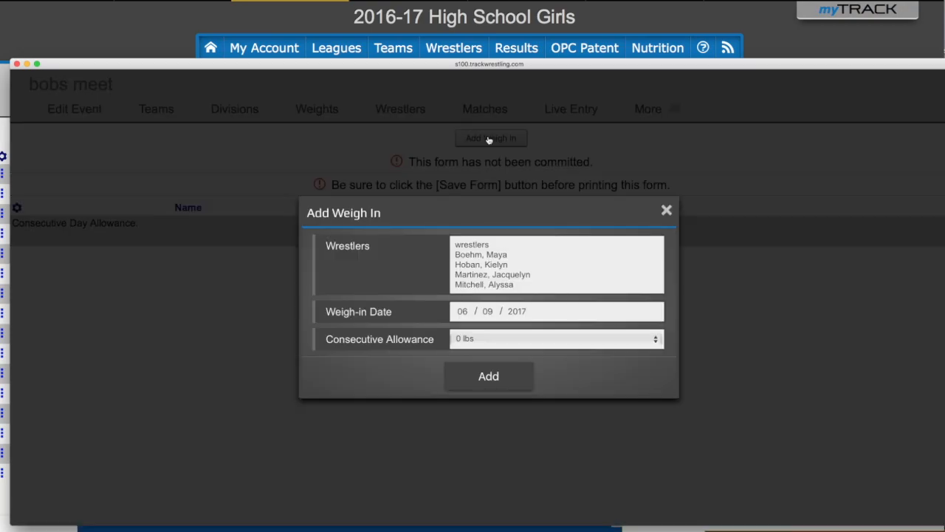
click(514, 254)
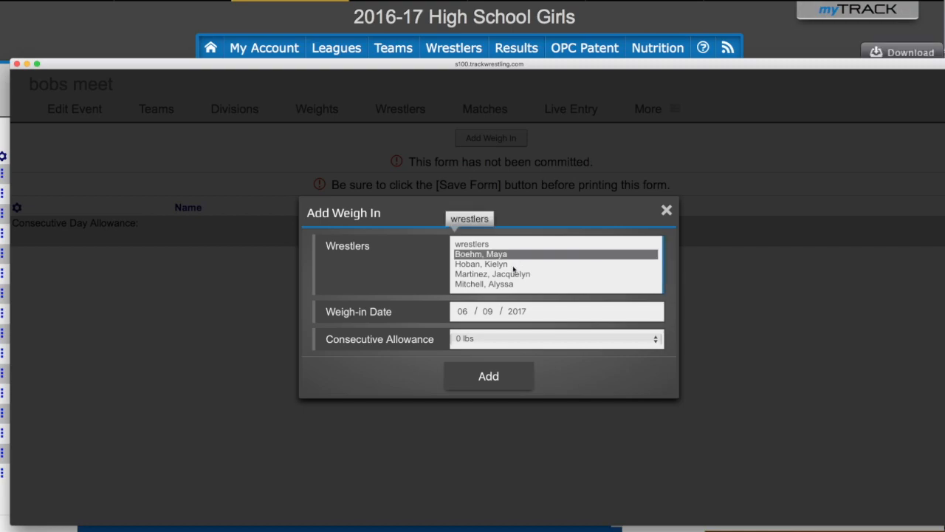
super+click(514, 274)
click(534, 285)
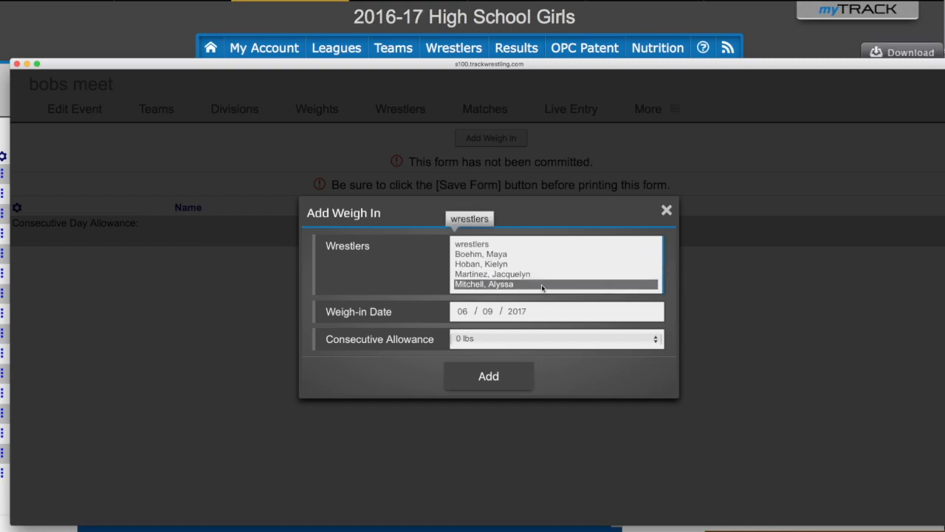
drag(556, 255, 539, 285)
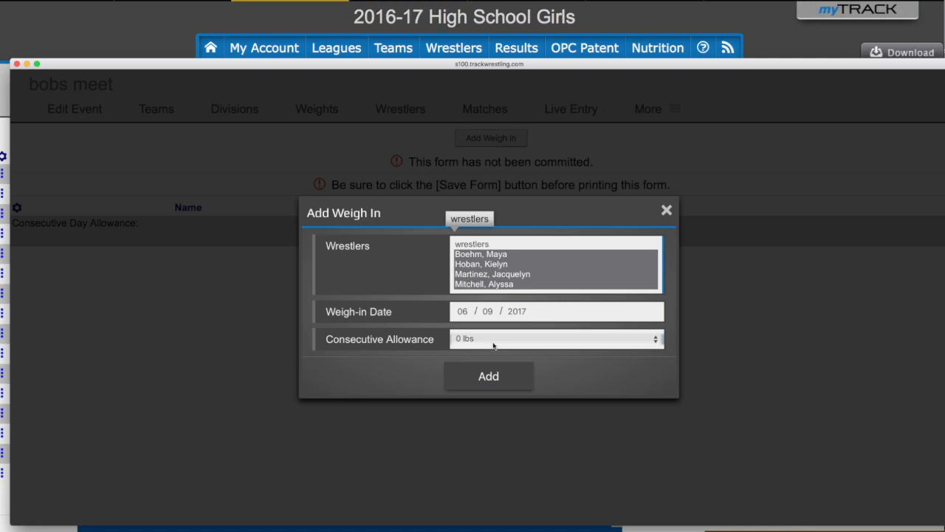
click(490, 342)
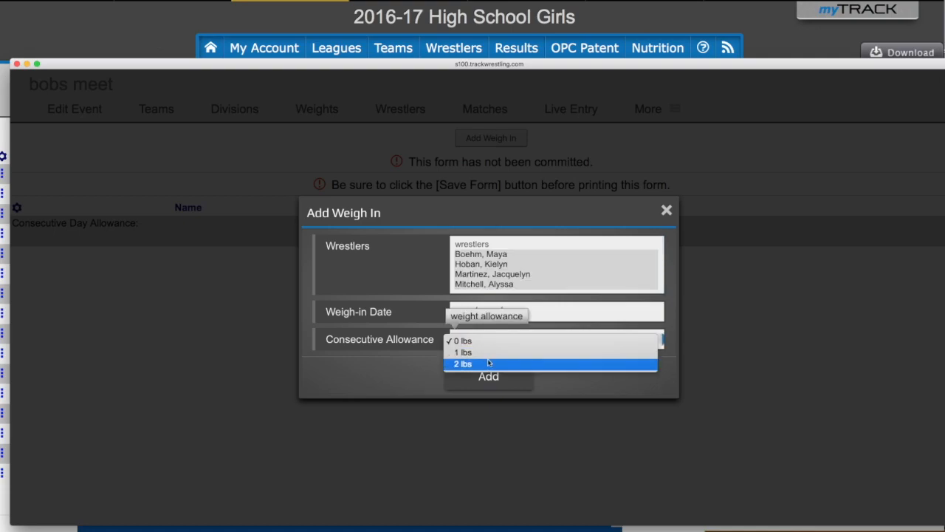
click(492, 361)
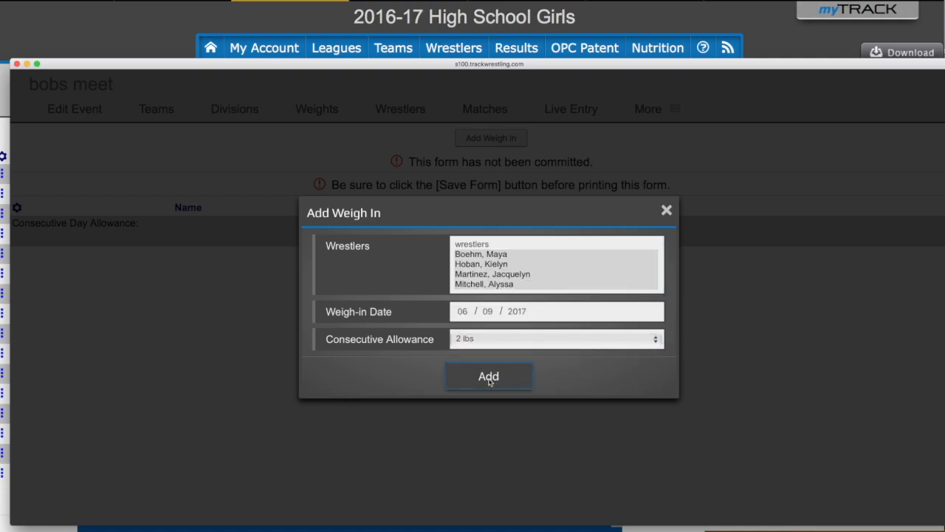
click(490, 378)
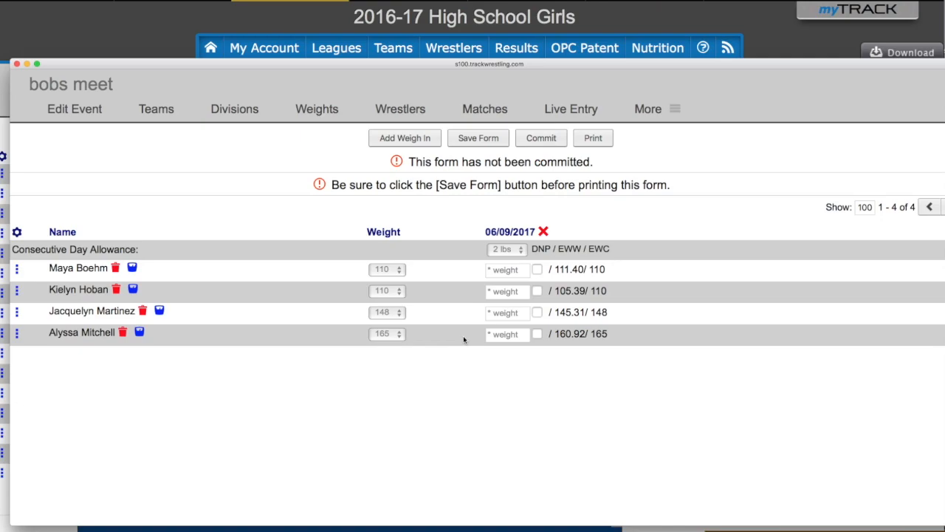
- Preview the Official Weigh In Report's certification rows, then close it
click(593, 140)
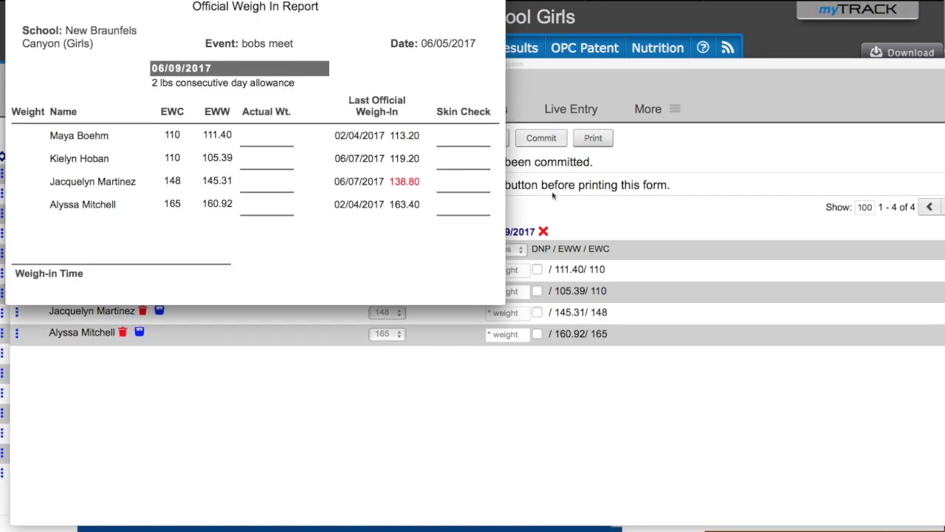
drag(503, 306, 544, 500)
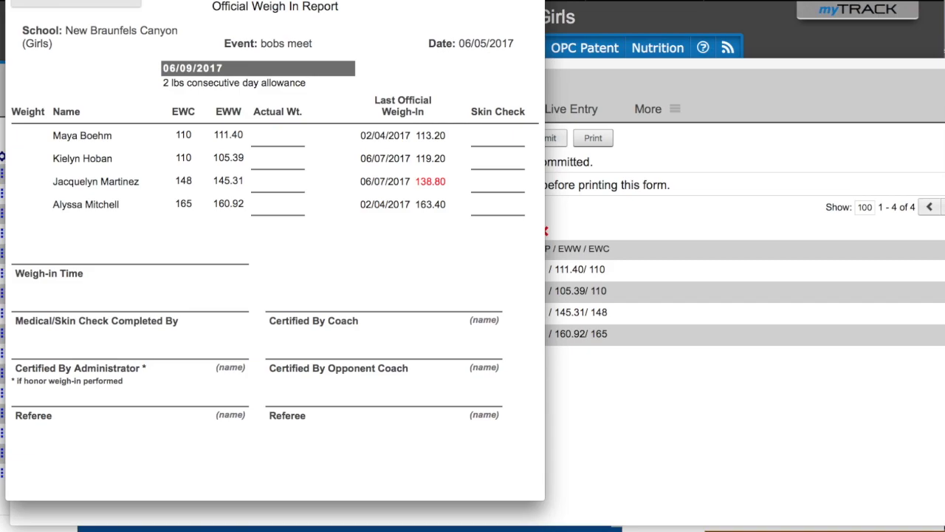
key(super+w)
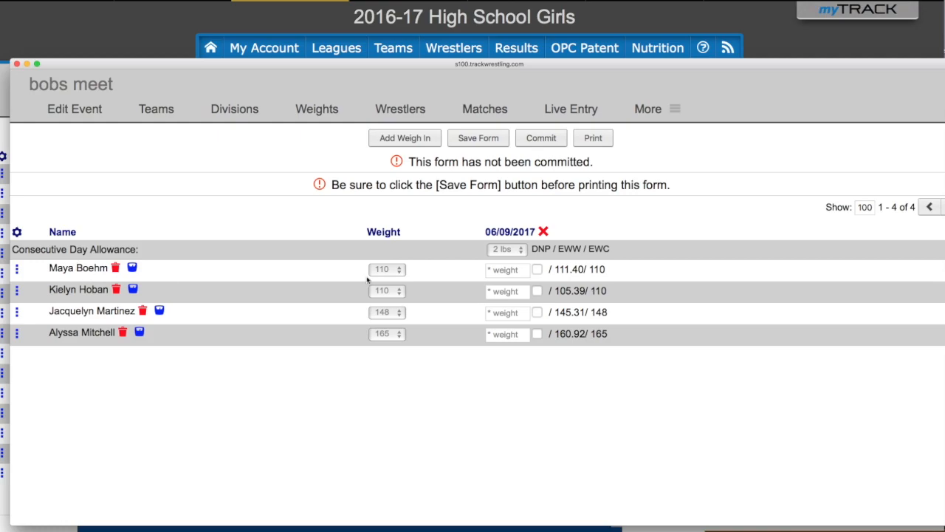
- Enter weights of 102, 119, 145 and 160 for the four wrestlers under 06/09/2017
click(500, 270)
click(508, 292)
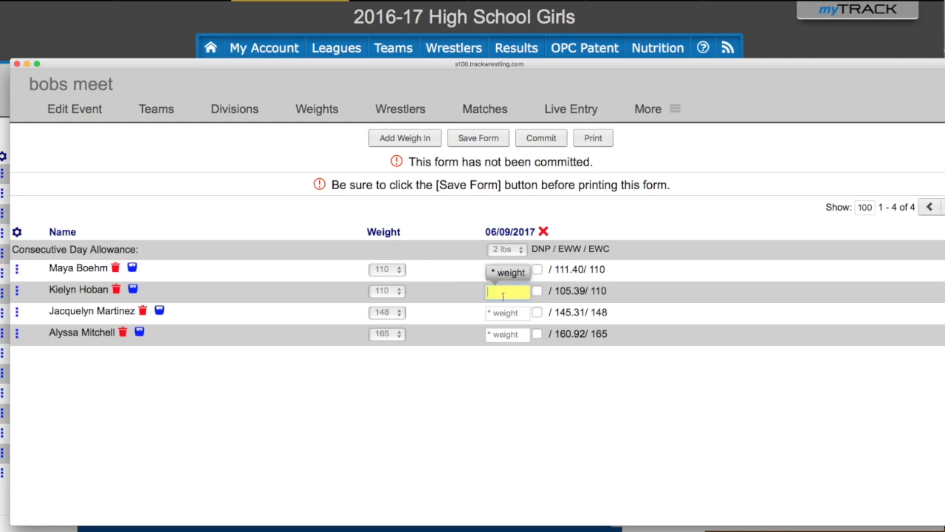
text(119)
click(503, 315)
text(145)
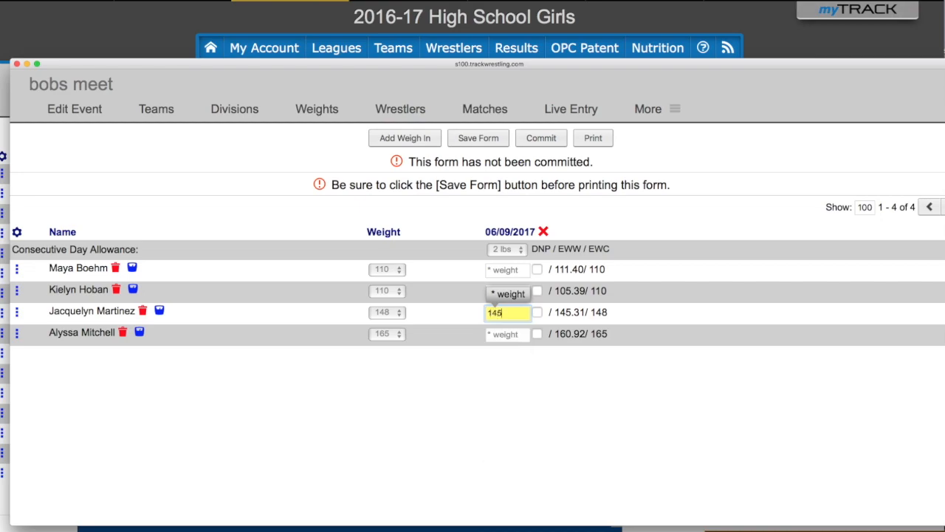
click(503, 333)
text(160)
click(502, 270)
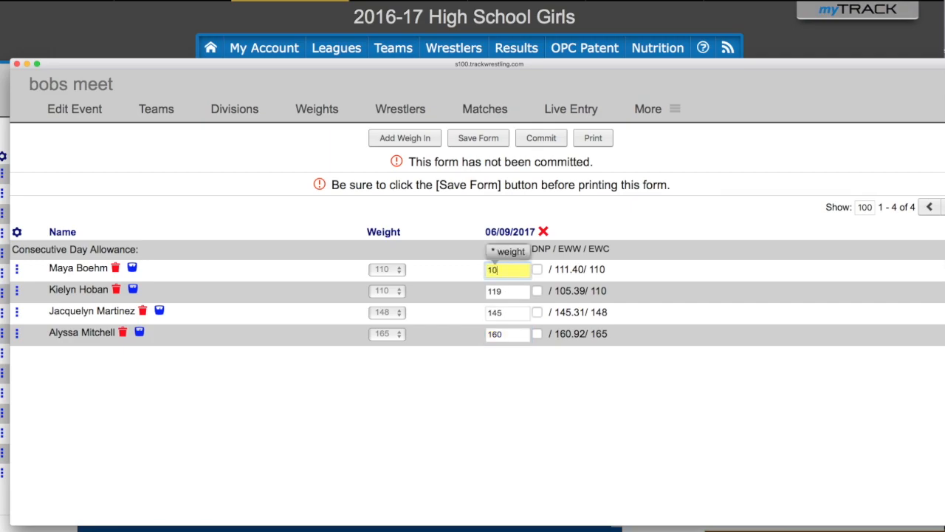
click(487, 369)
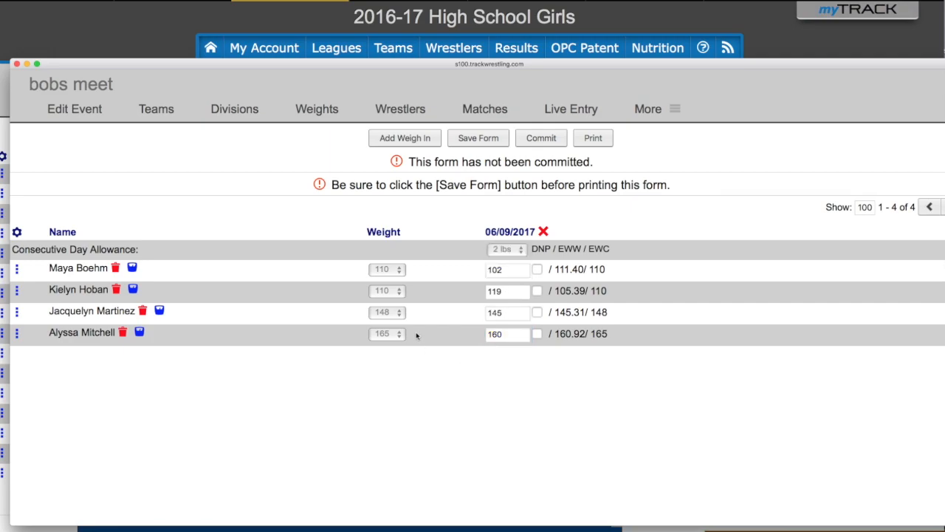
- Commit the bobs meet weigh-in form, confirming with 'commit', and close its window
click(544, 142)
text(commit)
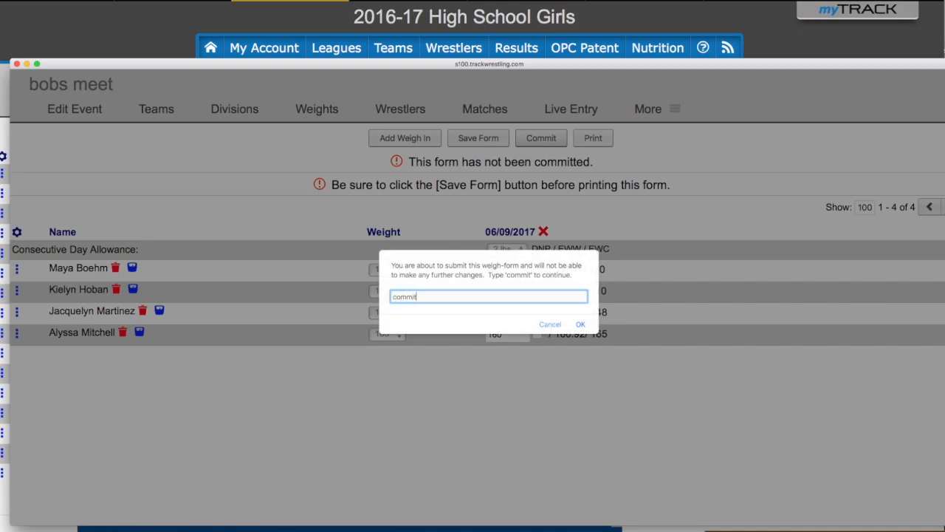
click(581, 325)
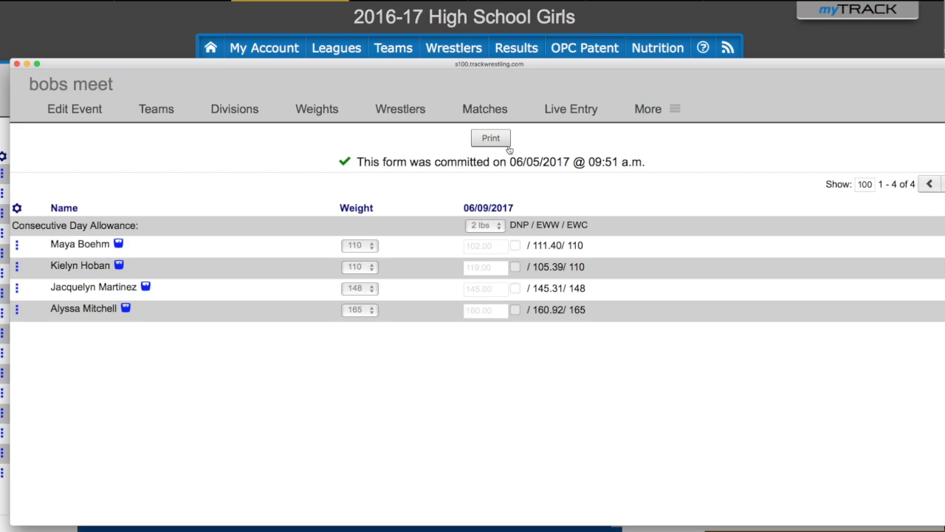
click(17, 65)
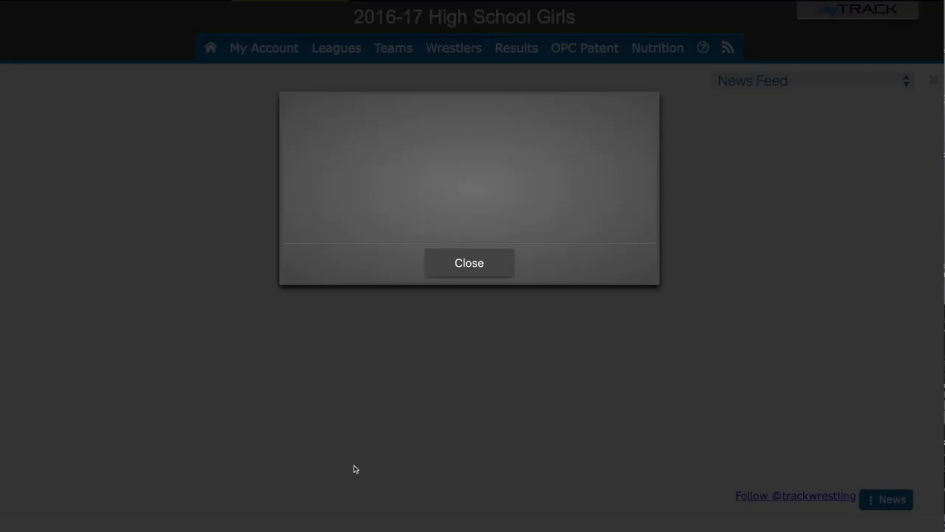
- Dismiss the popup and reopen the bobs meet weigh-in to confirm it is committed, then close it
click(472, 264)
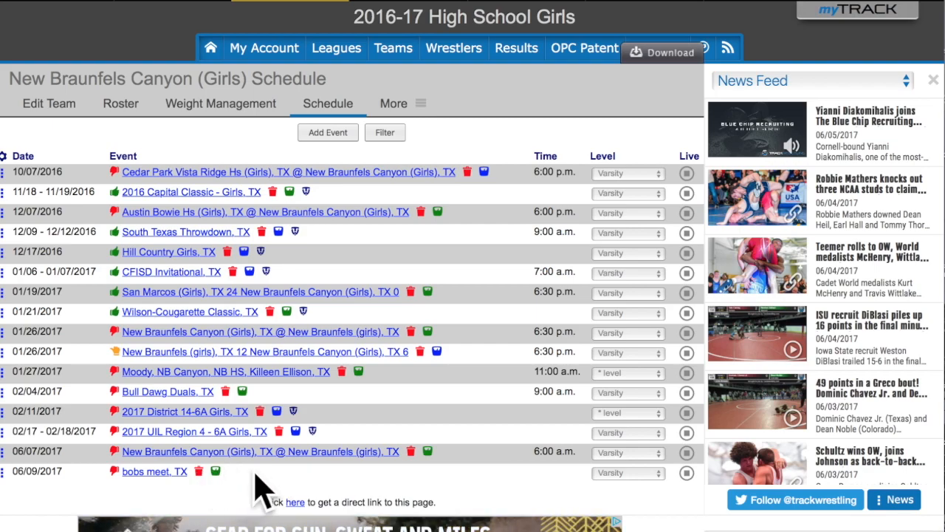
click(217, 477)
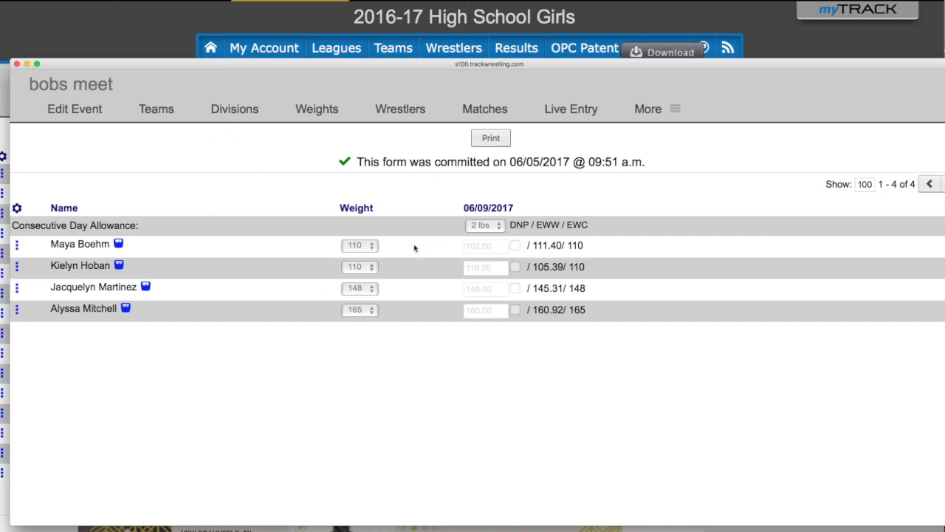
click(16, 64)
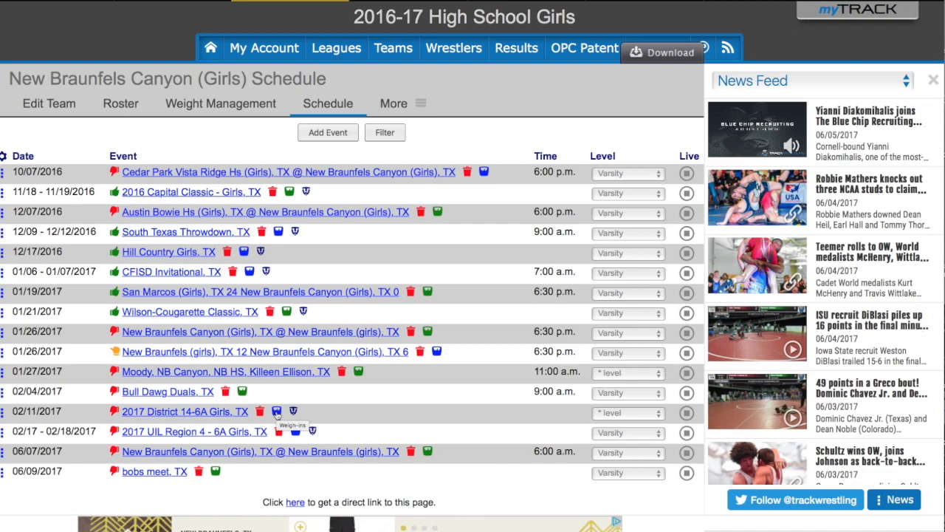
- Show the Alpha Master assessments table under Weight Management for the four wrestlers
click(219, 107)
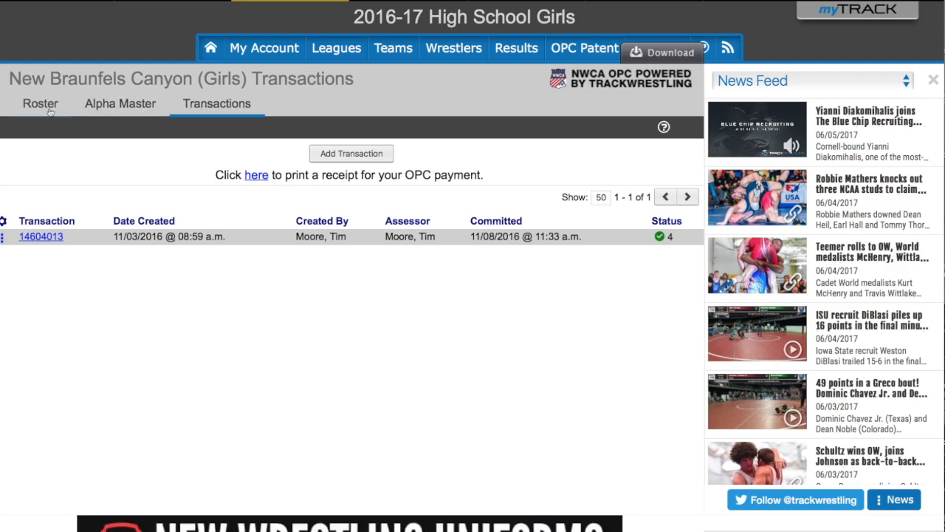
click(114, 103)
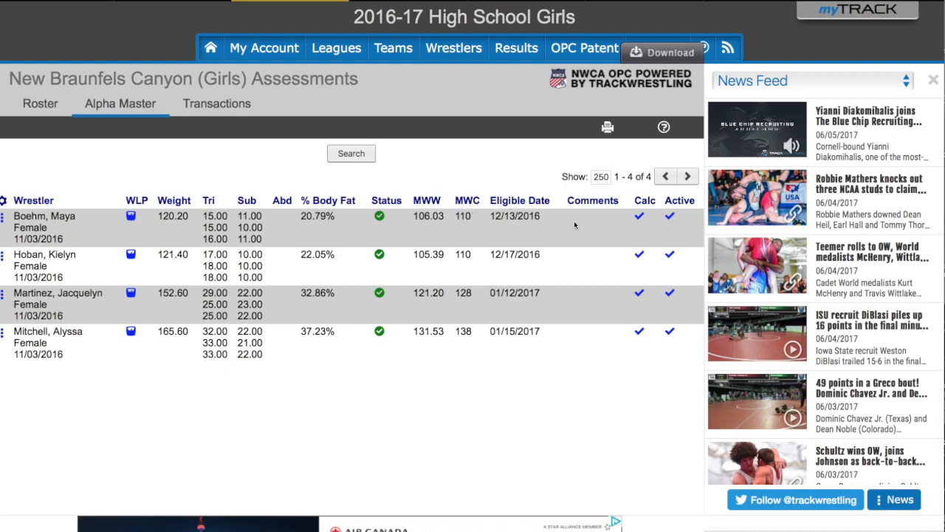
- Open the first wrestler's weight loss plan and scroll through her daily eligible weights and classes
click(132, 219)
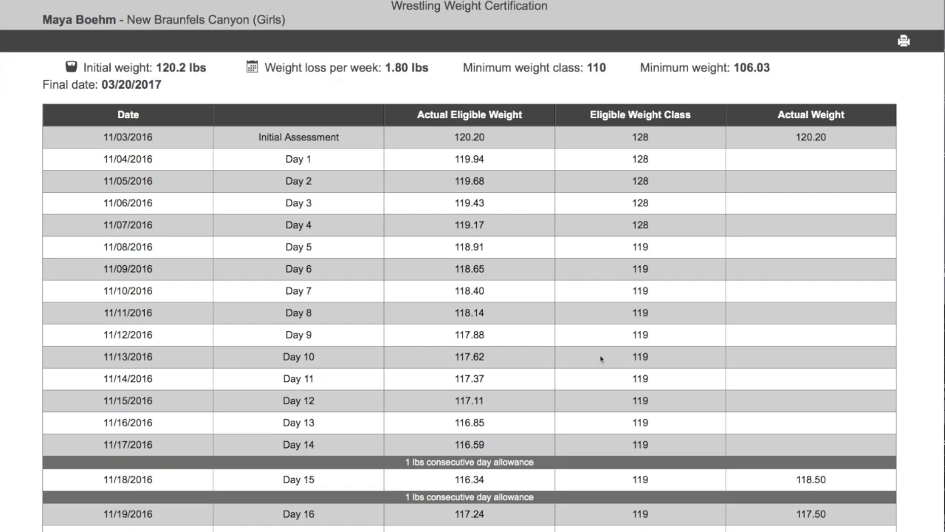
scroll(497, 417, down, 6)
scroll(497, 417, down, 3)
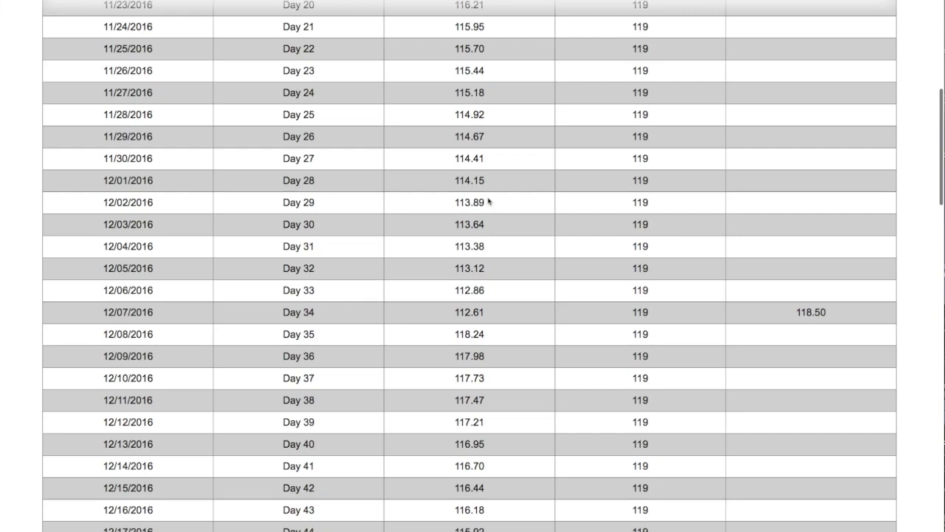
scroll(465, 190, down, 1)
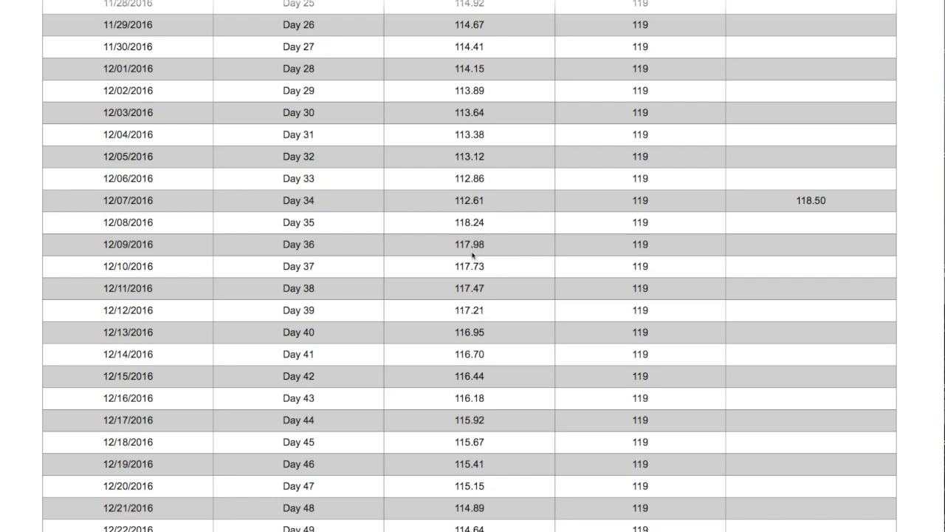
scroll(472, 255, down, 6)
scroll(472, 254, down, 5)
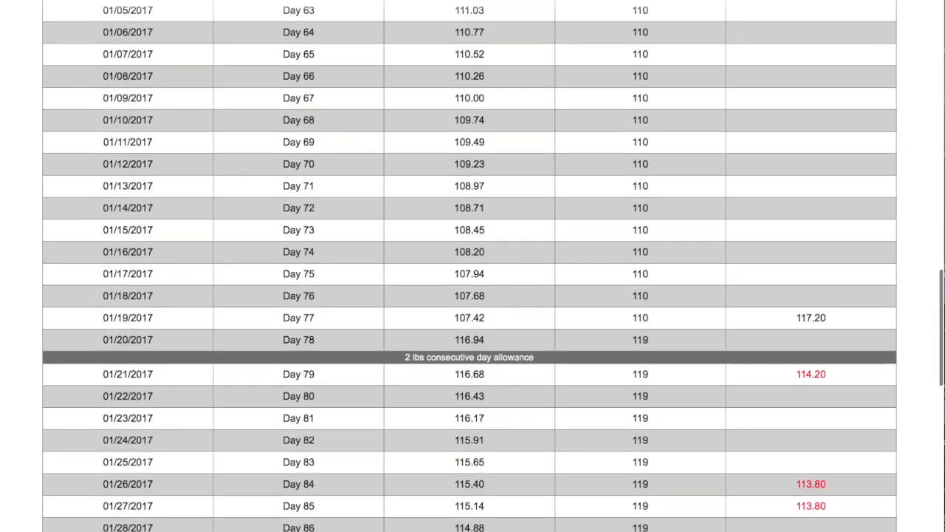
scroll(635, 384, down, 2)
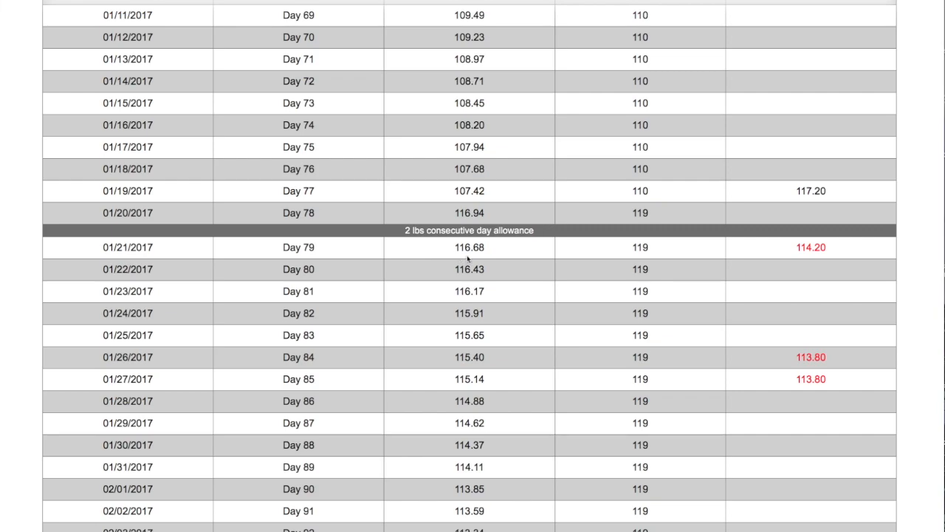
scroll(467, 258, down, 10)
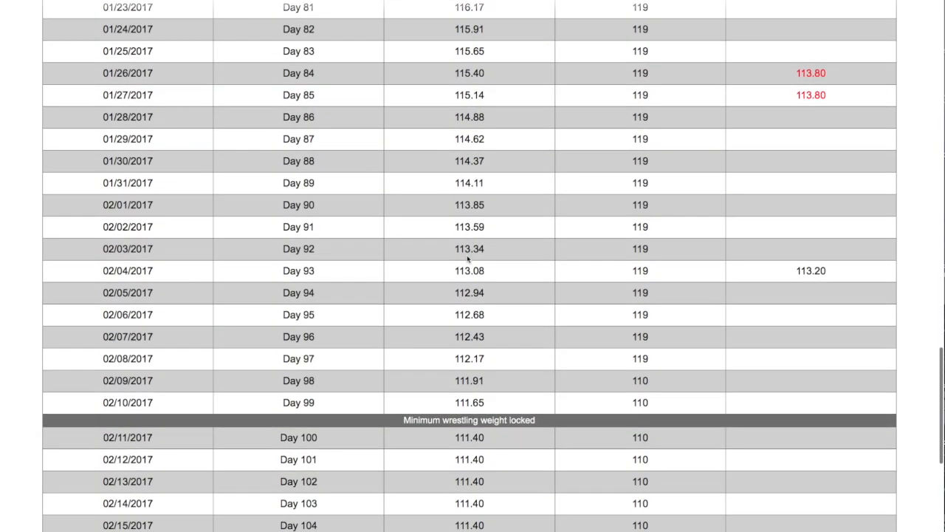
scroll(468, 258, up, 20)
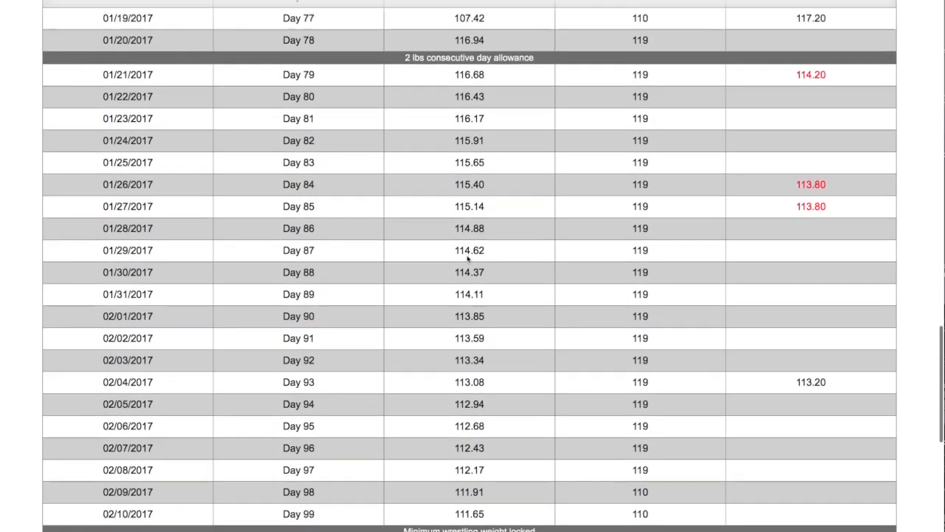
scroll(467, 258, up, 15)
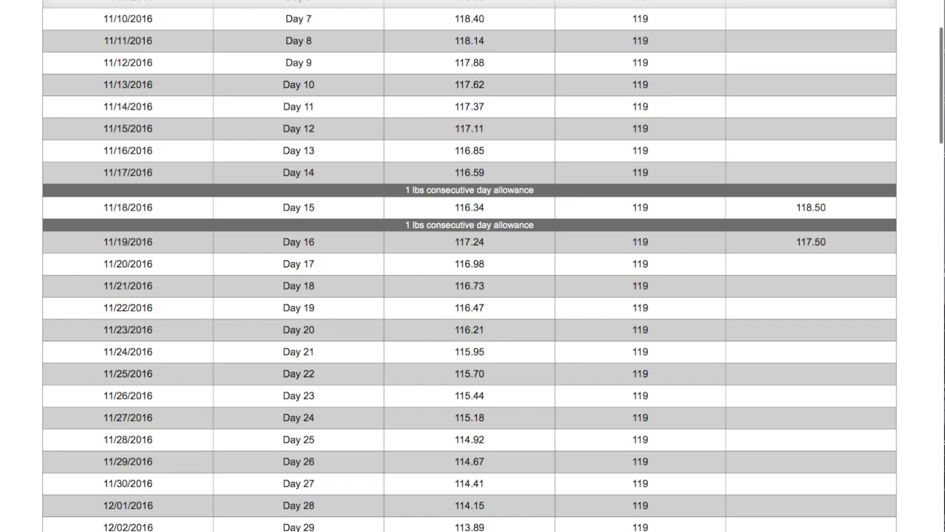